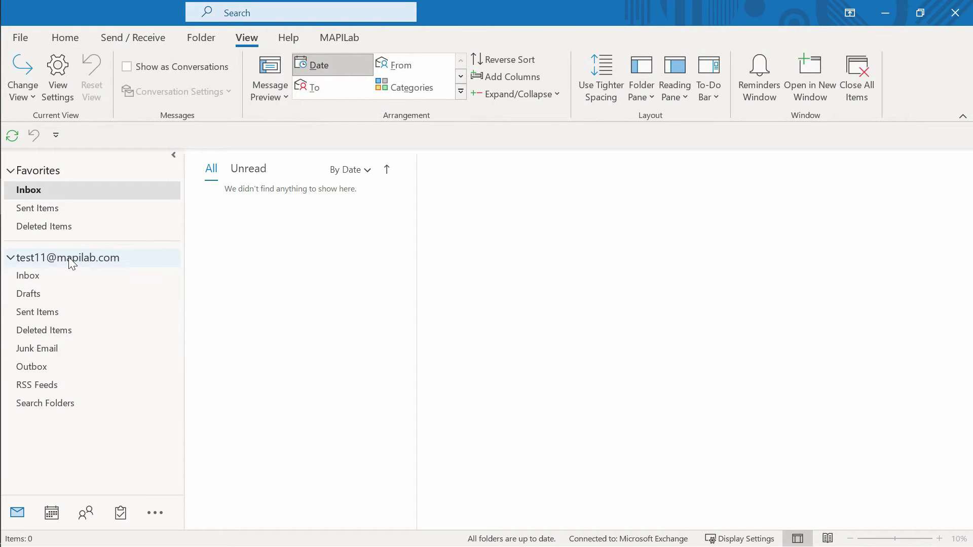
Create a new 'Print Invoices' folder under the mail account and open it.
right_click(70, 258)
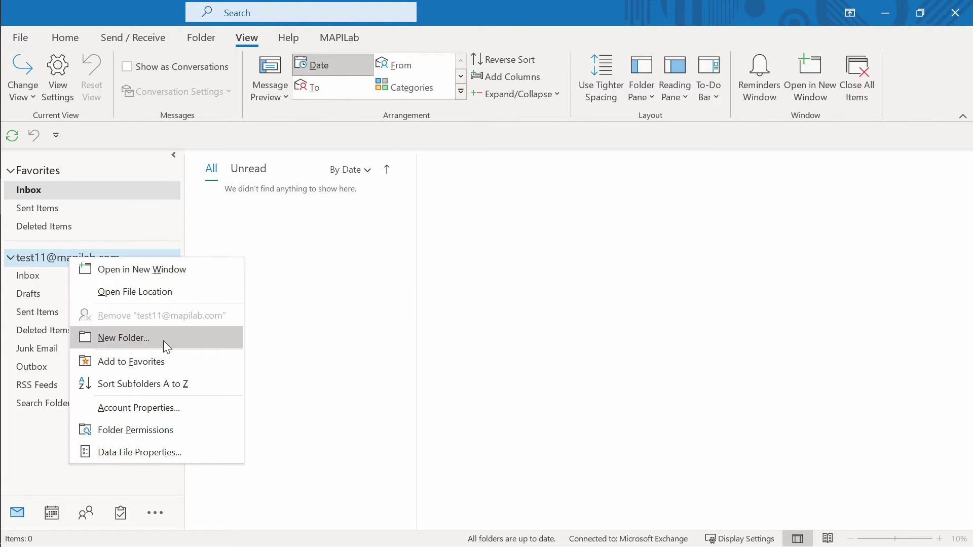
click(163, 338)
text(Print Invoices)
key(Return)
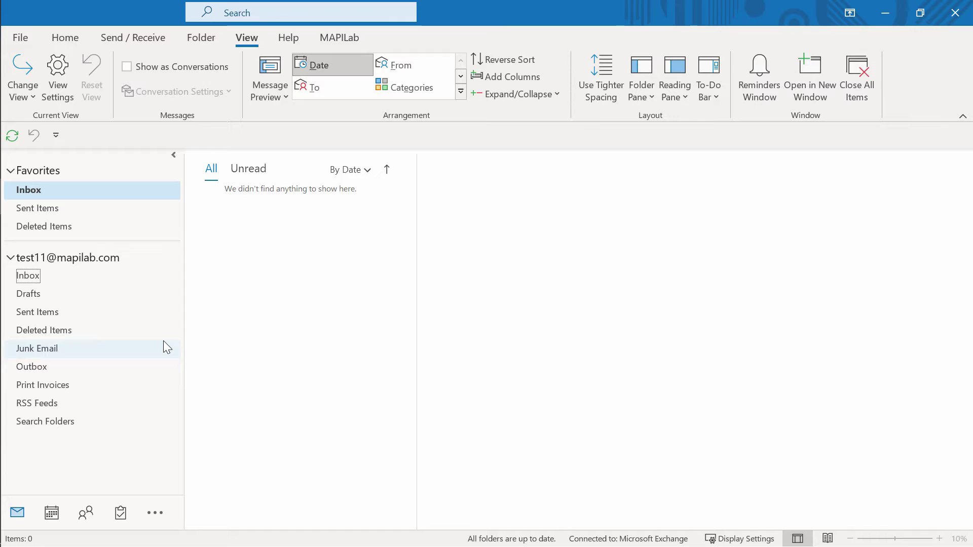
click(97, 386)
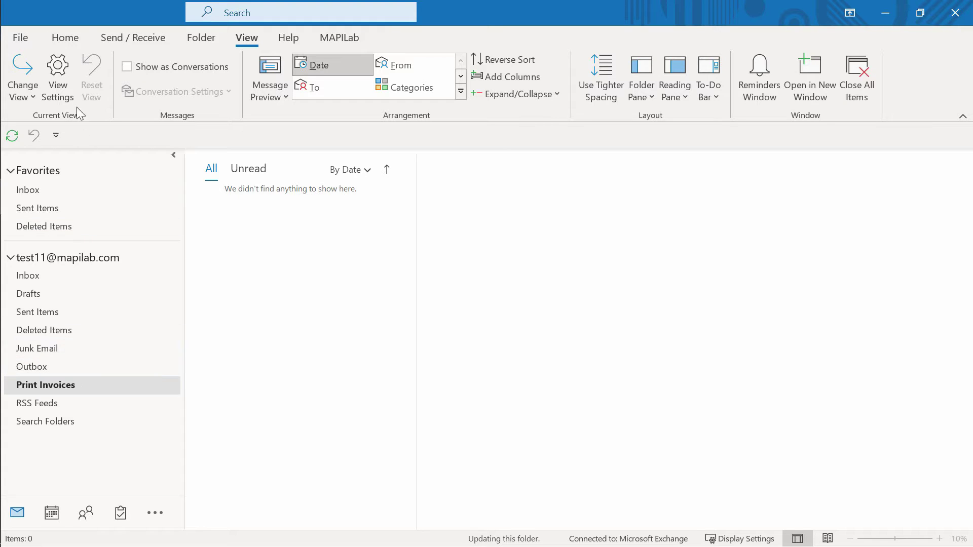
From Home > Rules > Manage Rules & Alerts, start a blank rule for messages I receive.
click(72, 43)
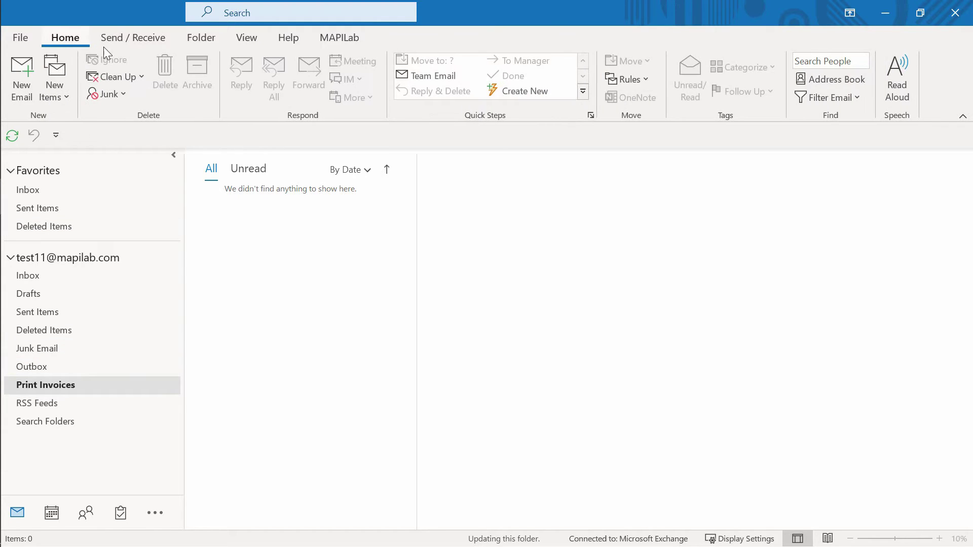
click(642, 76)
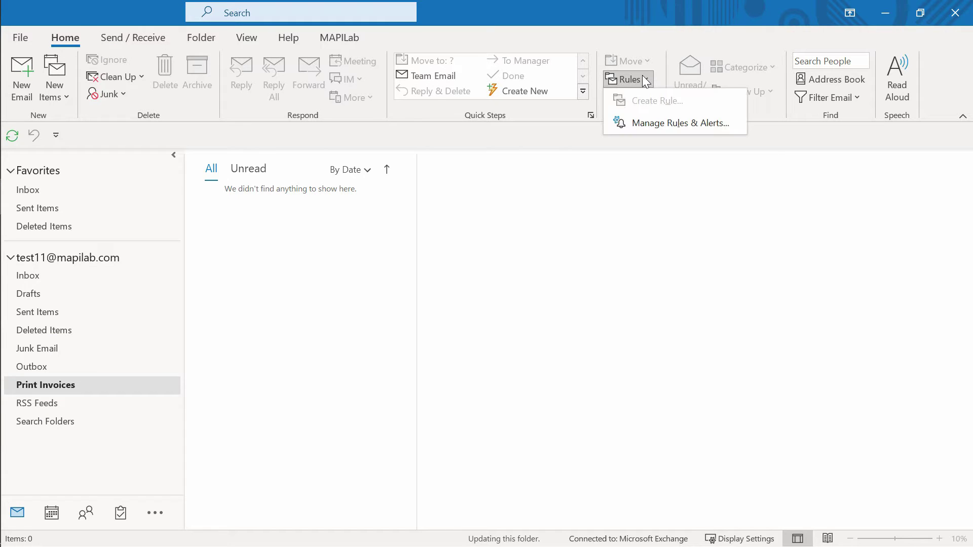
click(733, 126)
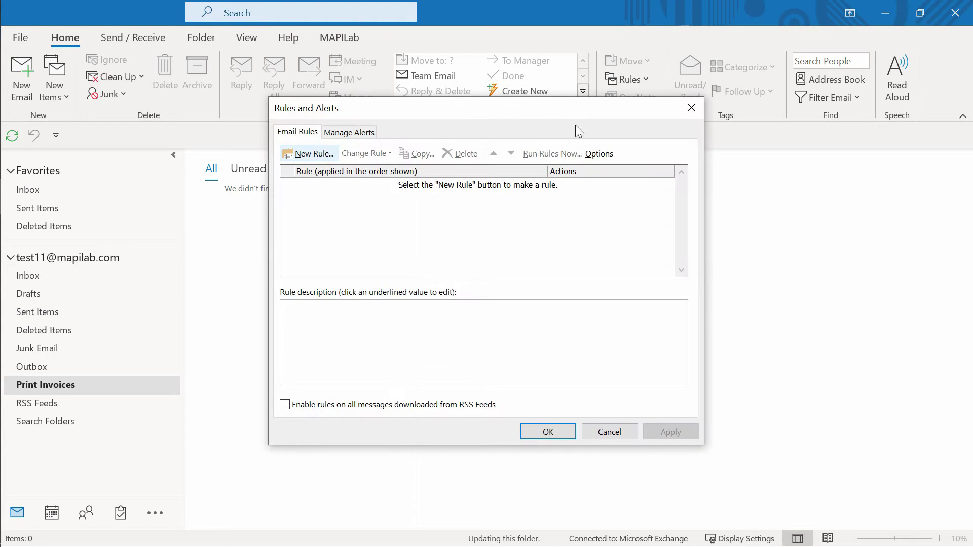
click(315, 152)
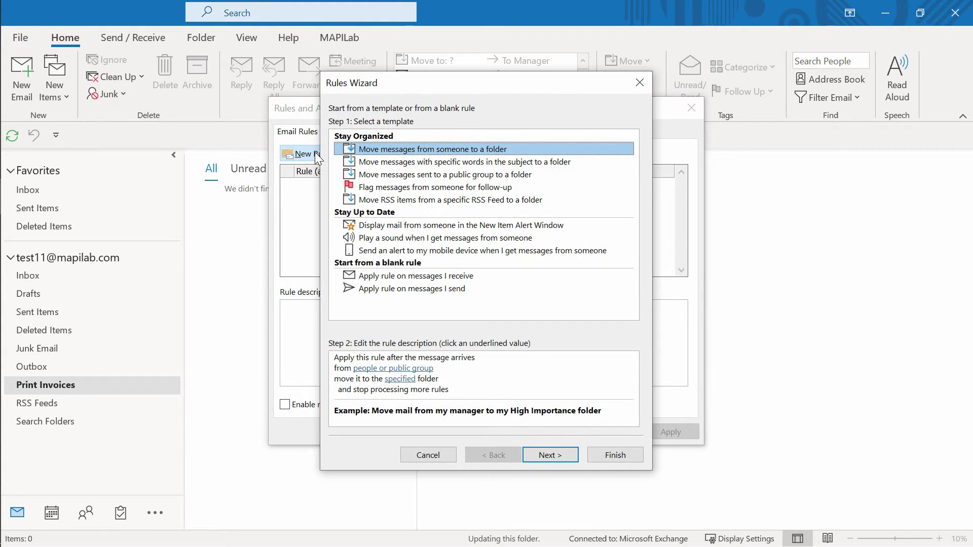
click(428, 278)
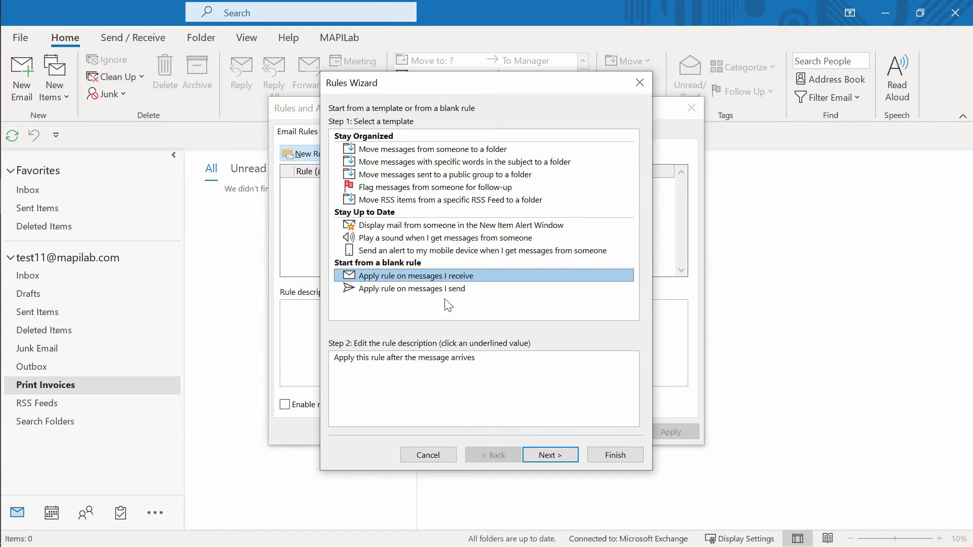
Set the rule conditions: 'Invoice' in the subject and the message has an attachment.
click(546, 455)
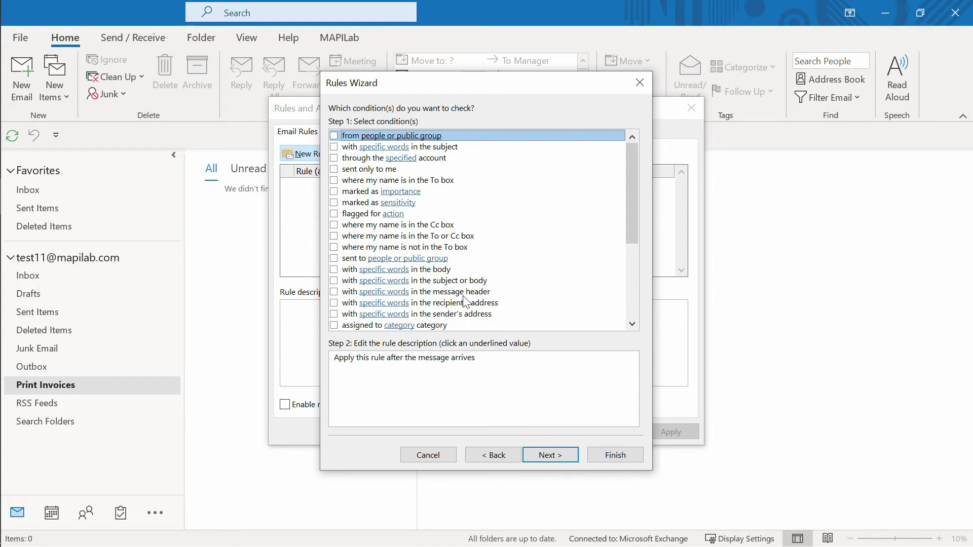
click(333, 147)
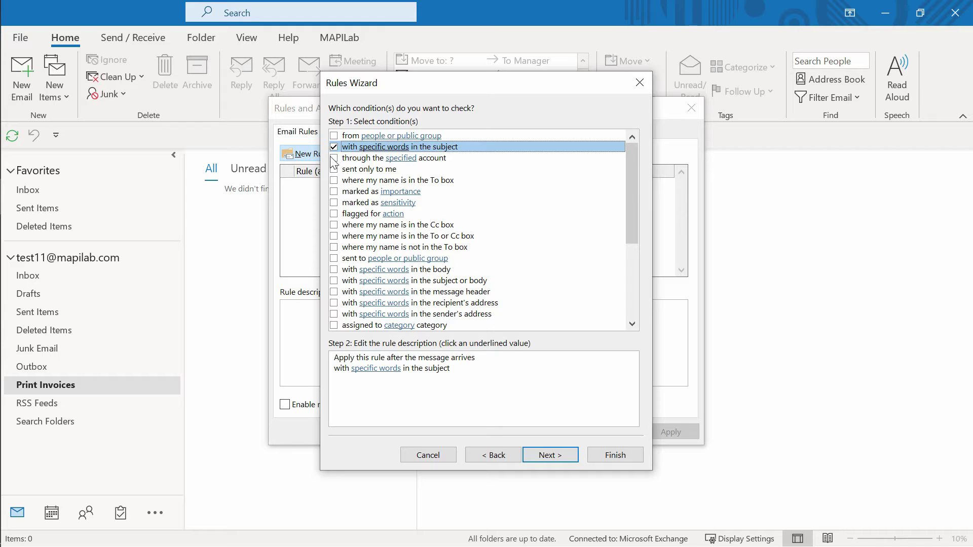
click(374, 369)
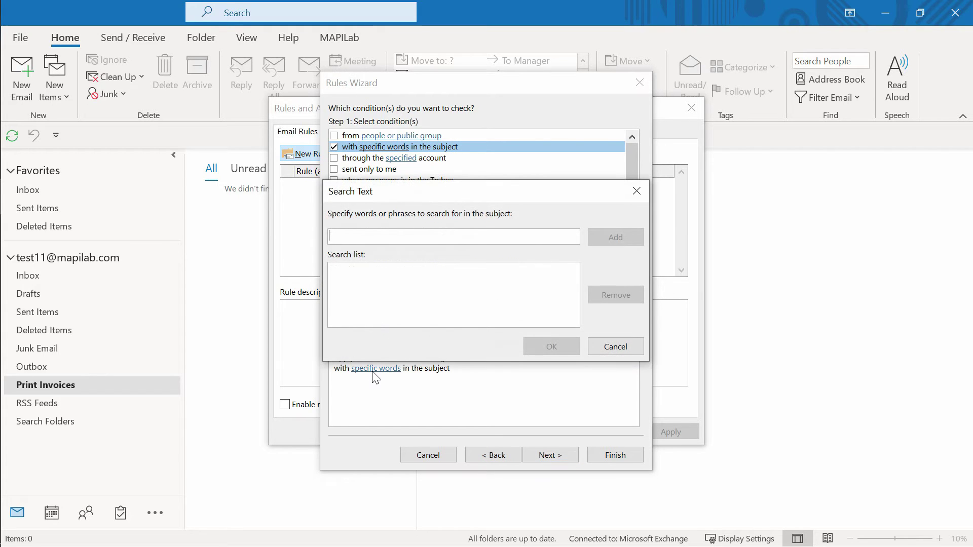
text(Invoice)
key(Return)
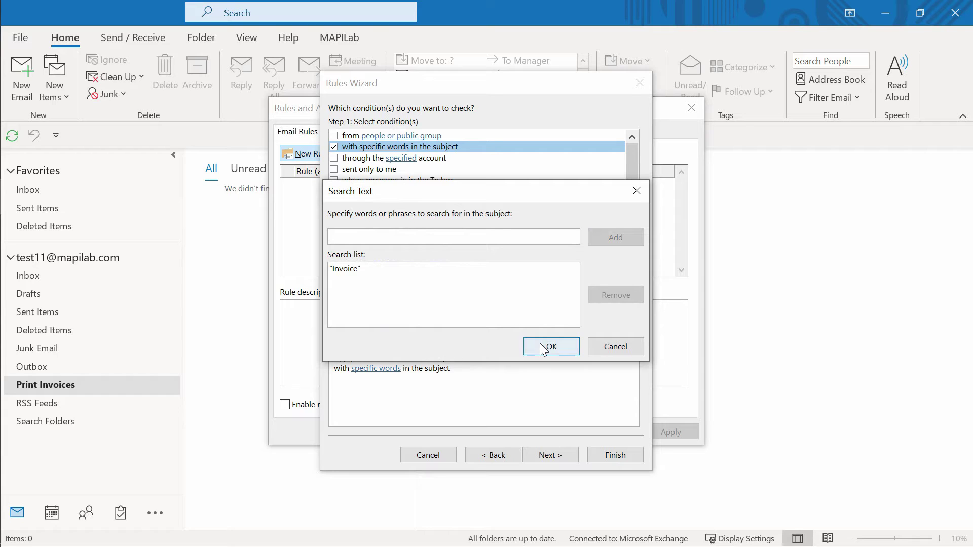
click(541, 347)
drag(631, 221, 631, 275)
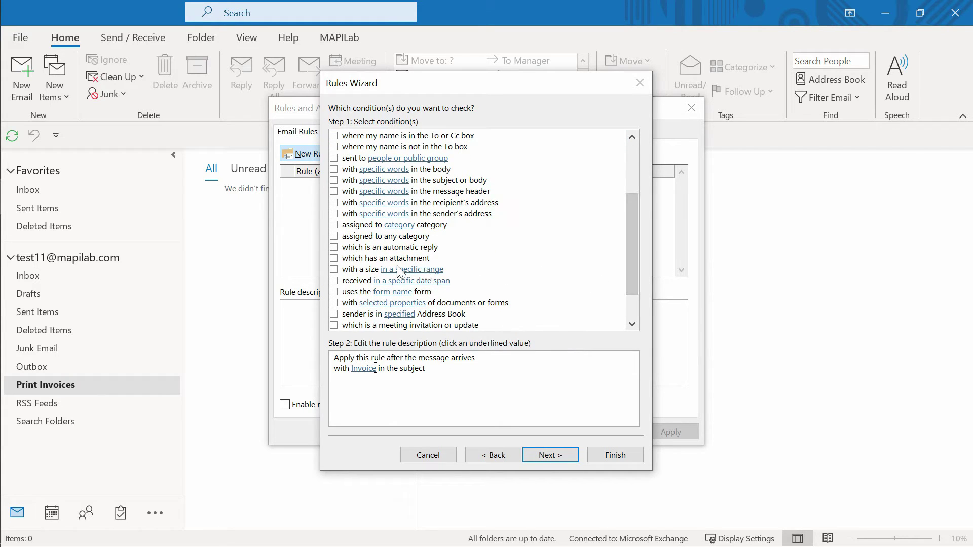
click(334, 259)
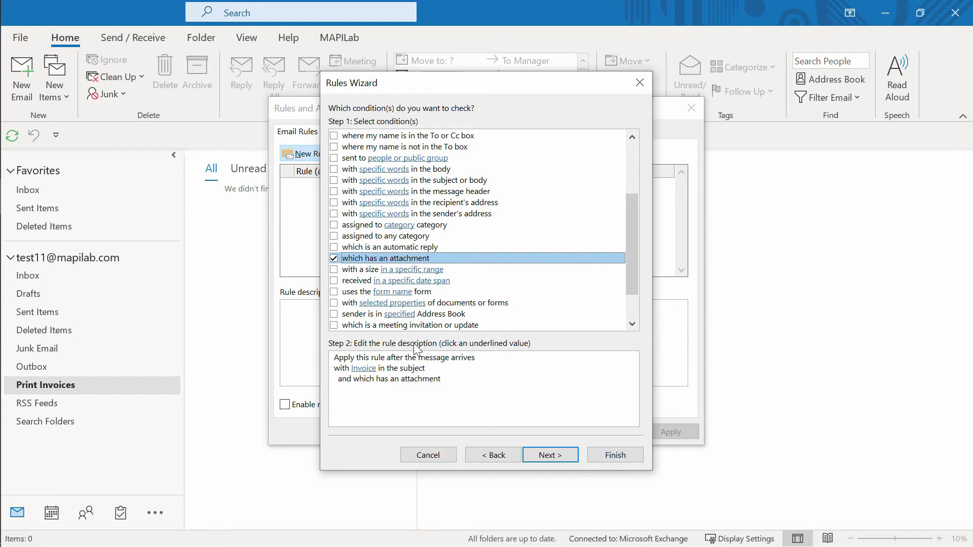
click(547, 454)
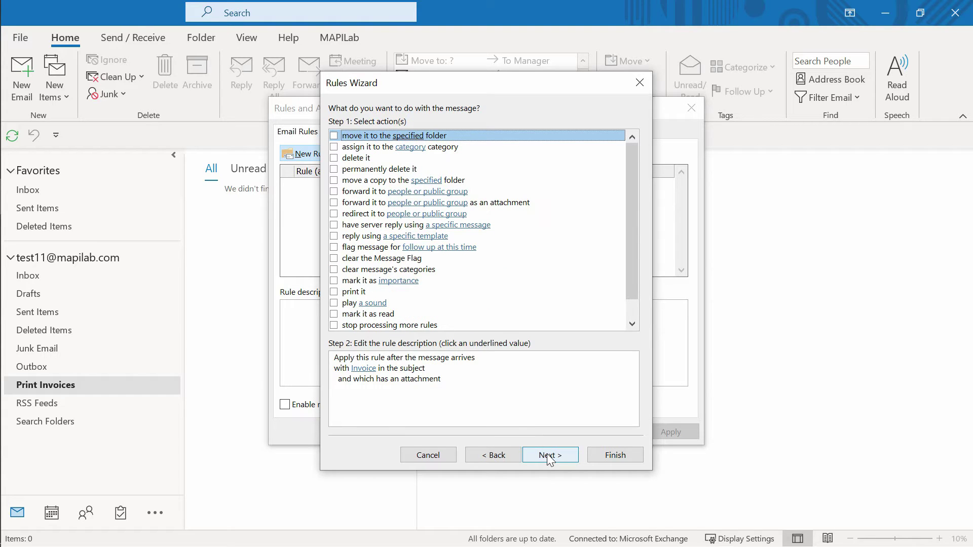
Make the rule move a copy of matching messages to the Print Invoices folder.
click(334, 181)
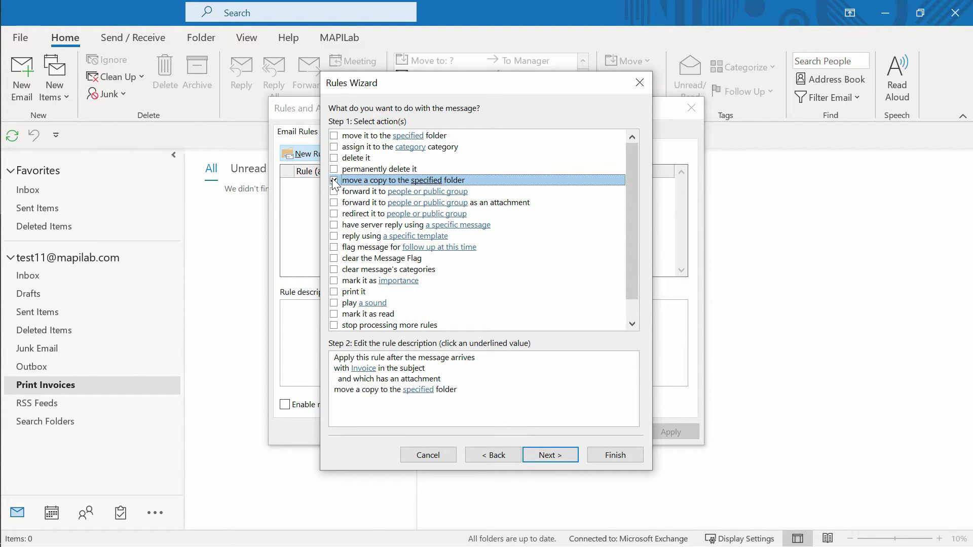
click(424, 389)
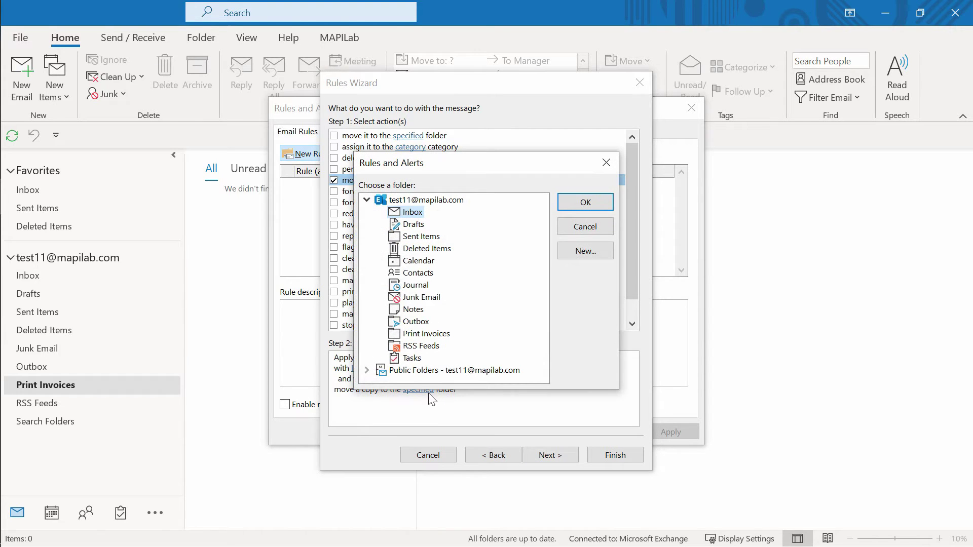
click(422, 336)
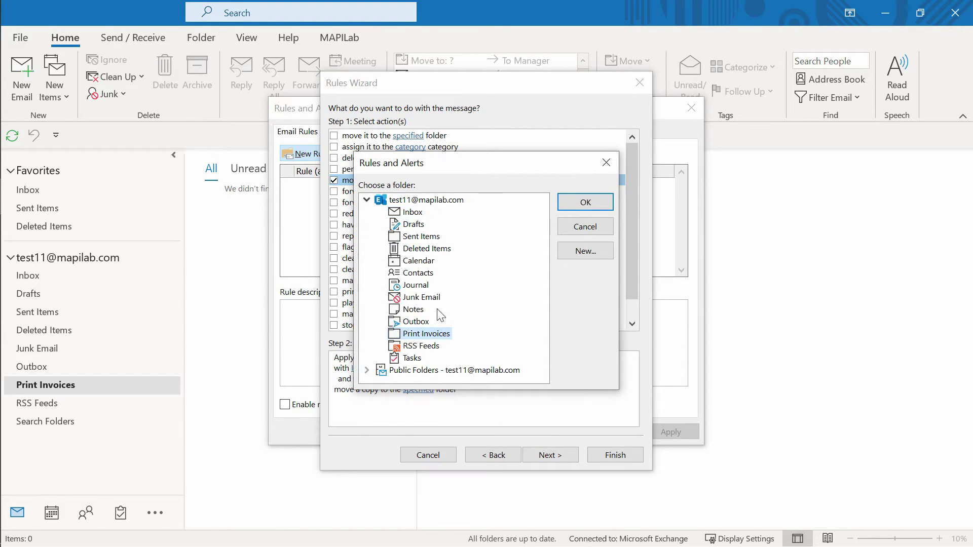
click(568, 205)
click(533, 456)
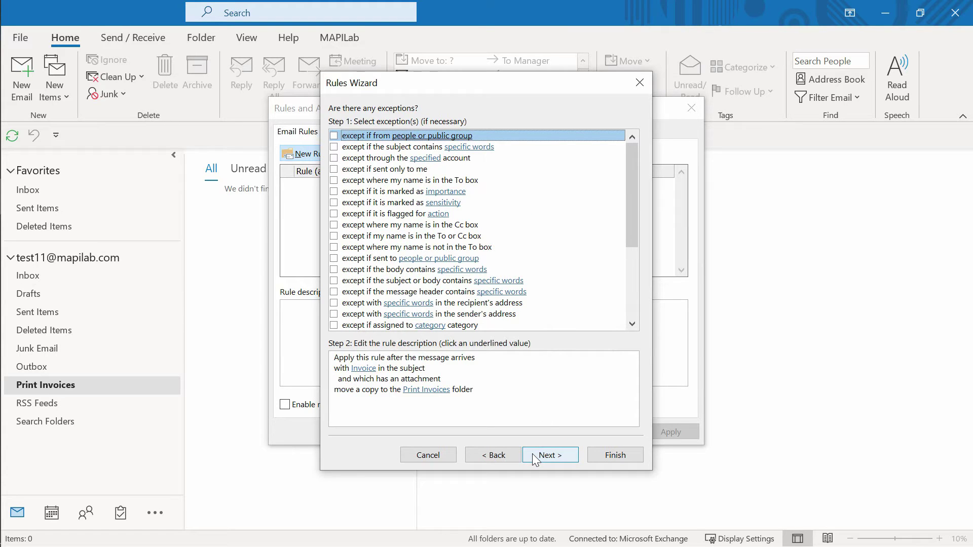
click(532, 454)
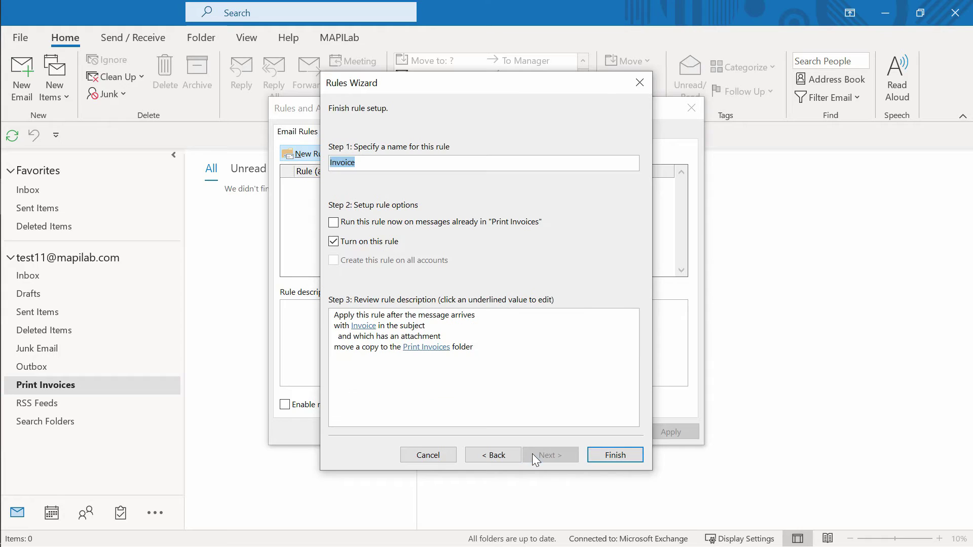
Name the rule 'Print Invoices', finish it and apply it.
click(363, 163)
double_click(363, 162)
text(Print Invoices)
click(614, 455)
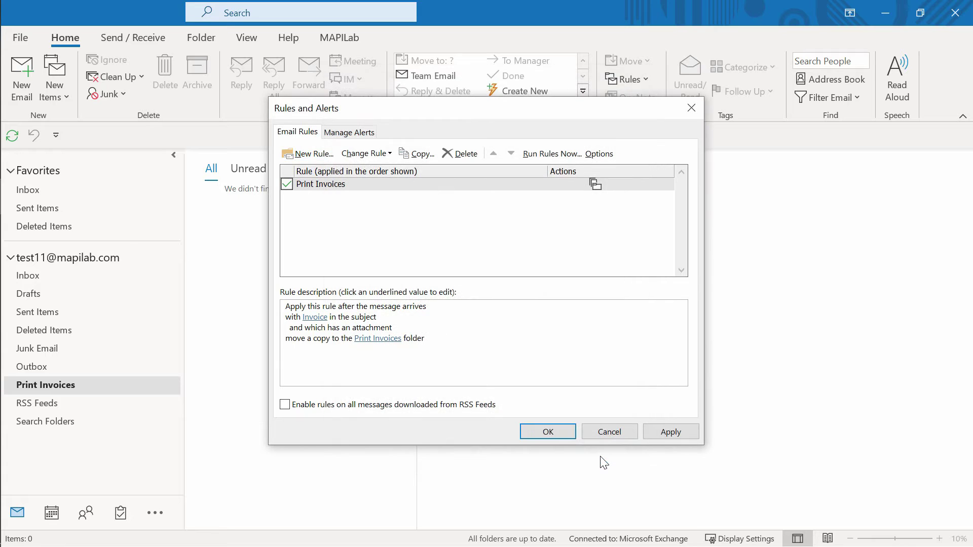
click(671, 432)
click(548, 432)
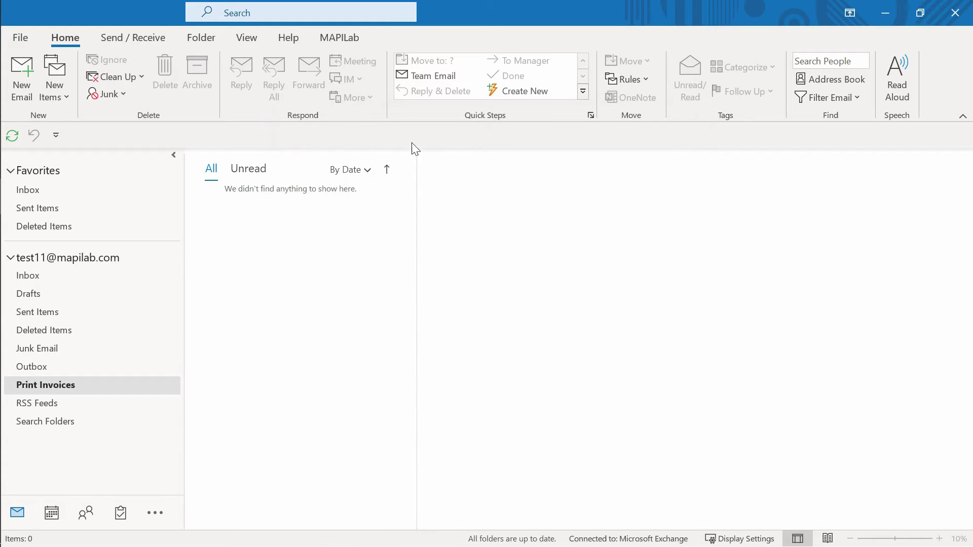
In MAPILab Print Tools options, open Folders to watch and expand the account's folder tree.
click(342, 41)
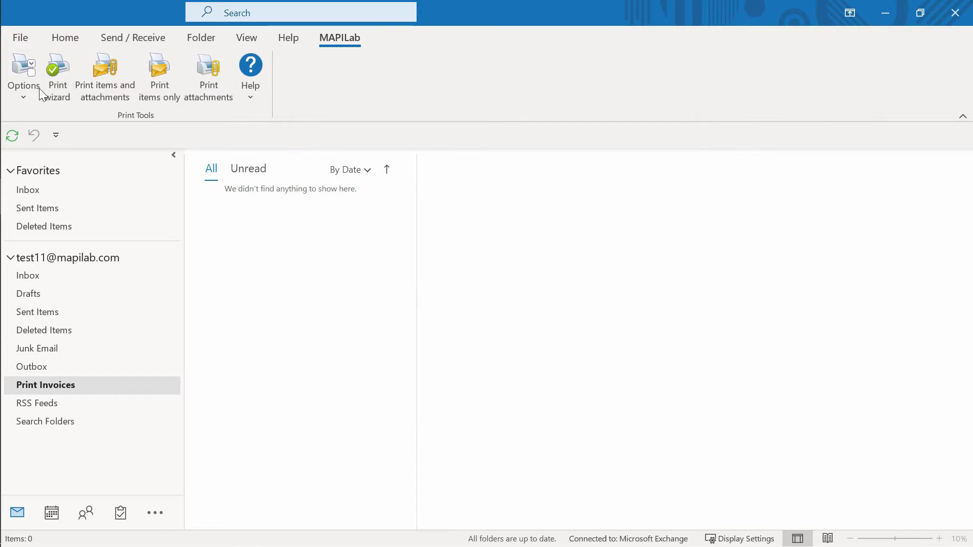
click(21, 99)
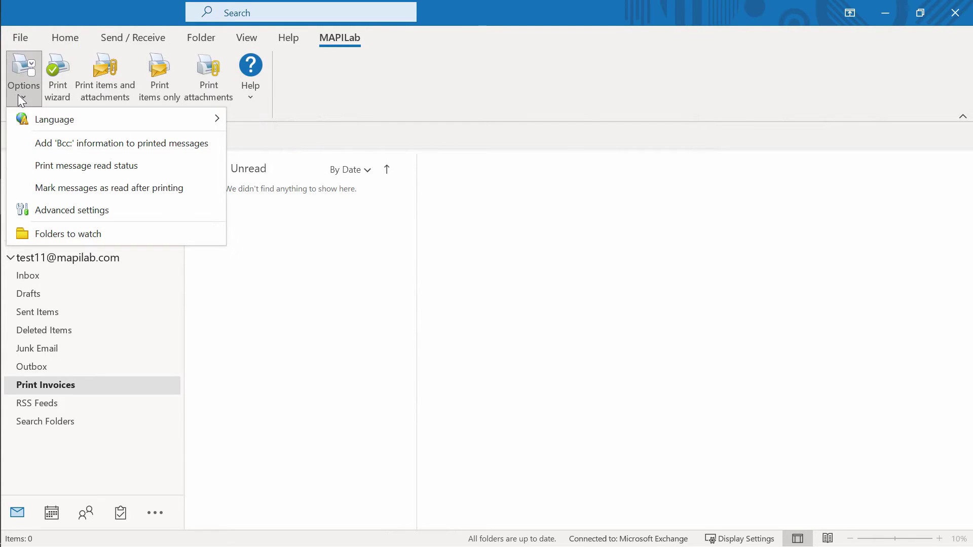
click(123, 233)
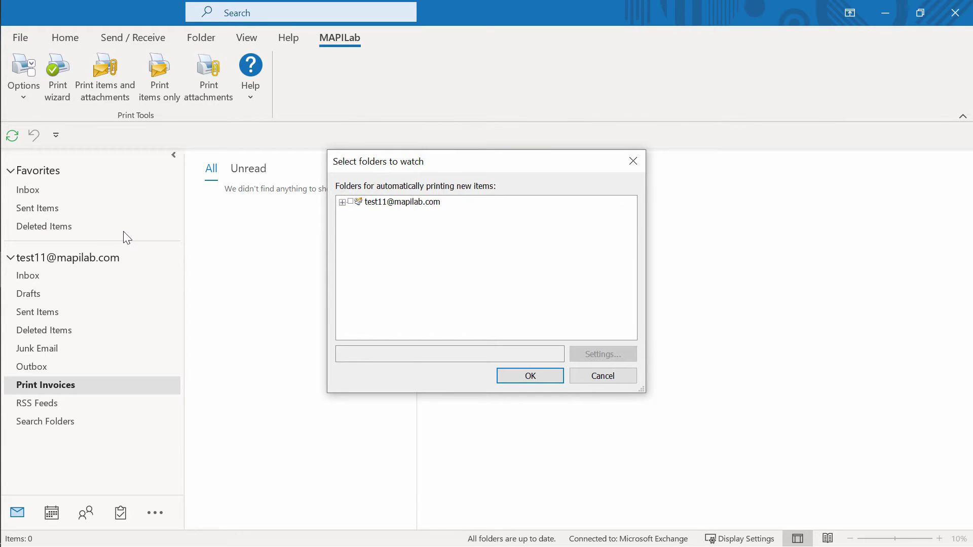
click(342, 203)
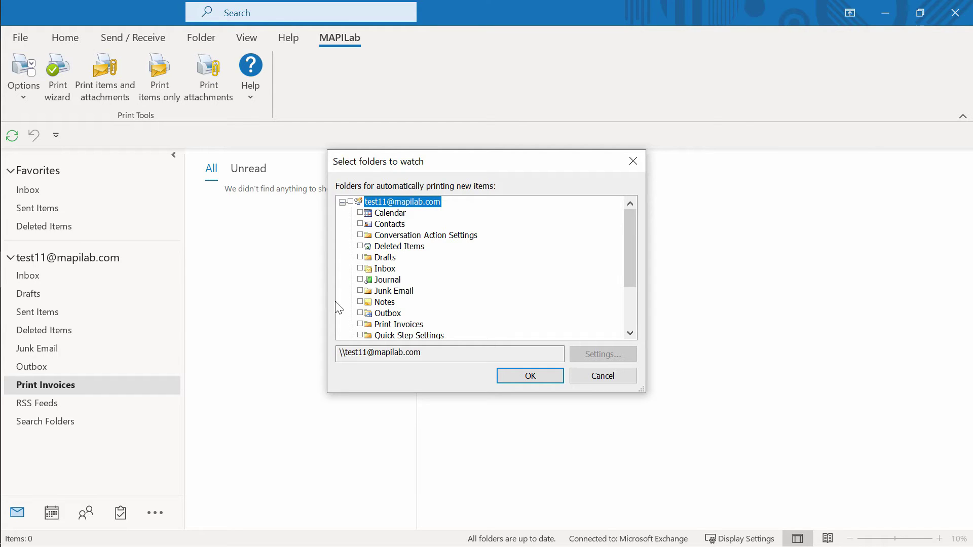
Watch Print Invoices and print only its attachments to Main printer.
click(361, 325)
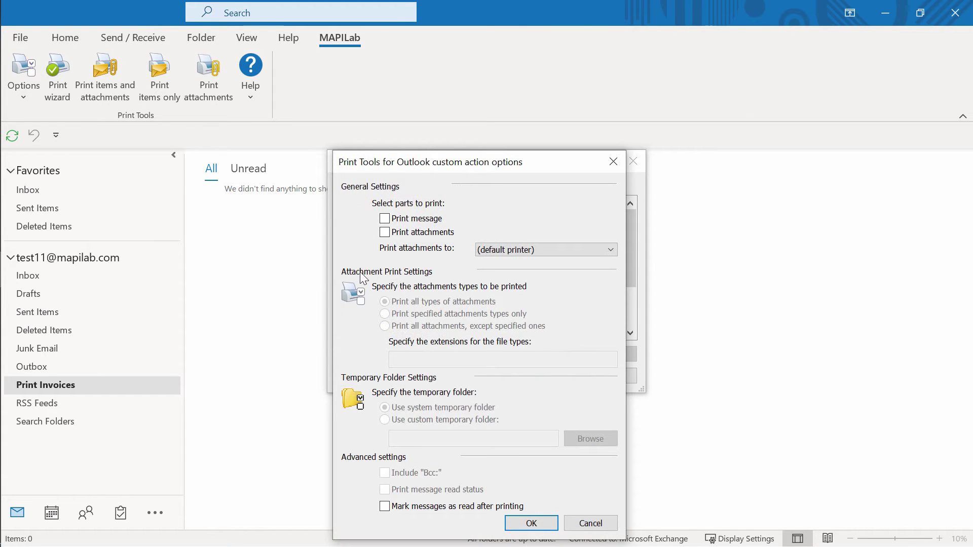
click(385, 232)
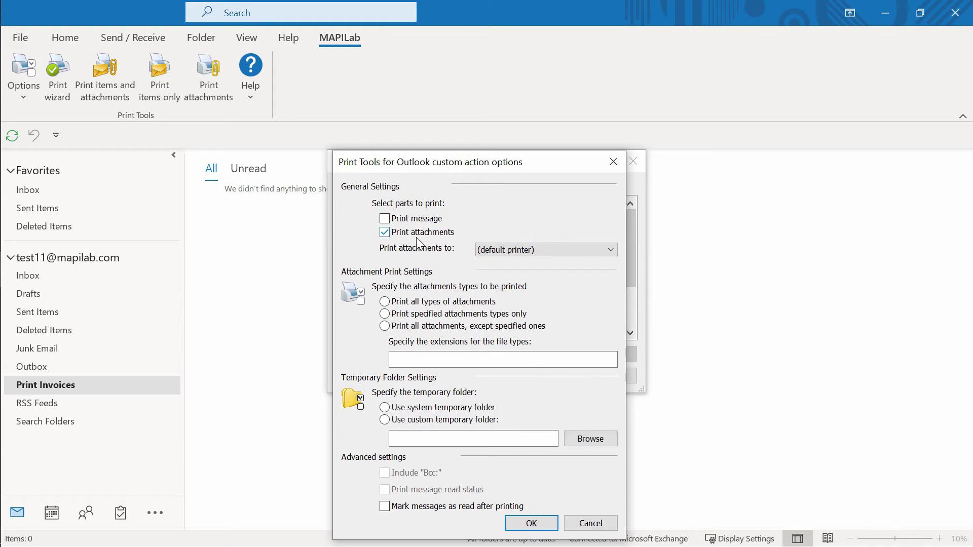
click(553, 250)
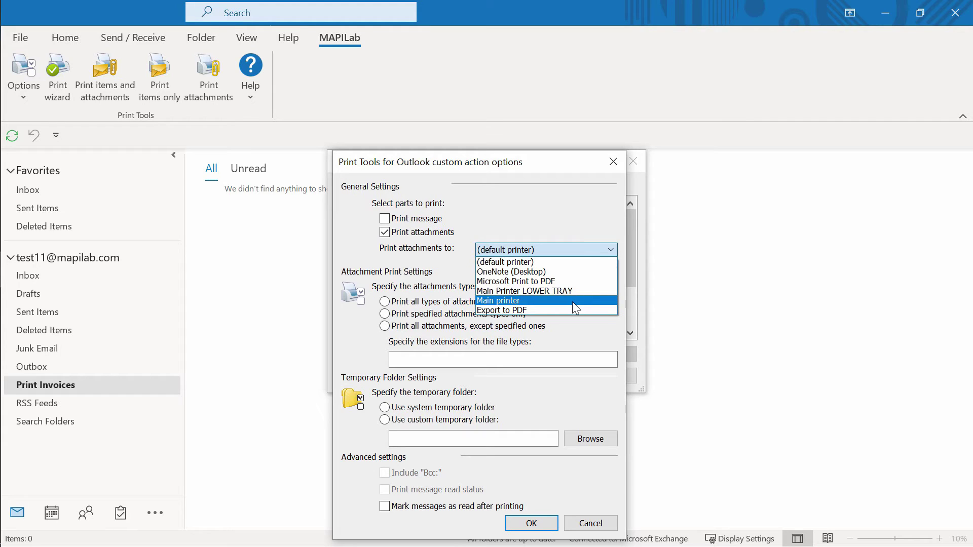
click(574, 303)
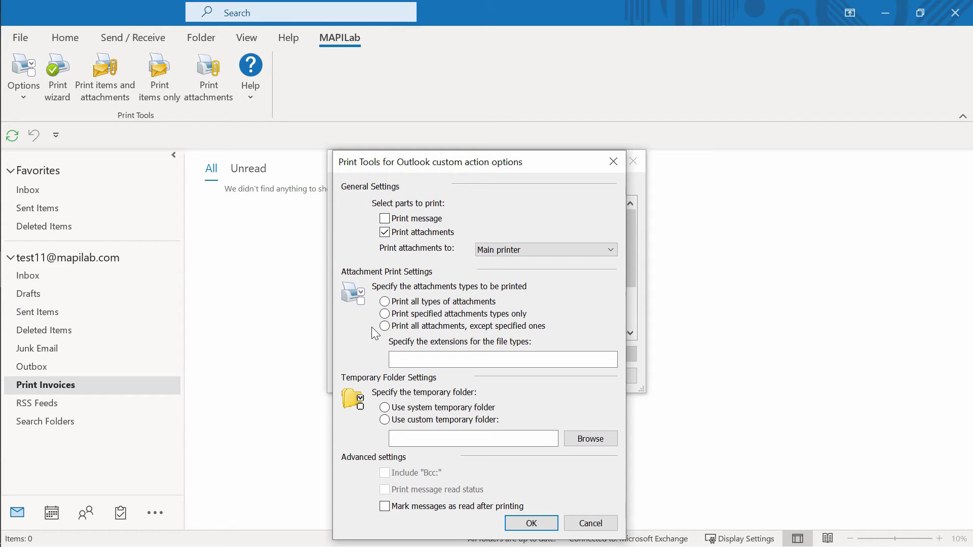
Limit attachment printing to the *.pdf, *.docx and *.doc types.
click(381, 315)
text(*.pdf, *.docx, *.)
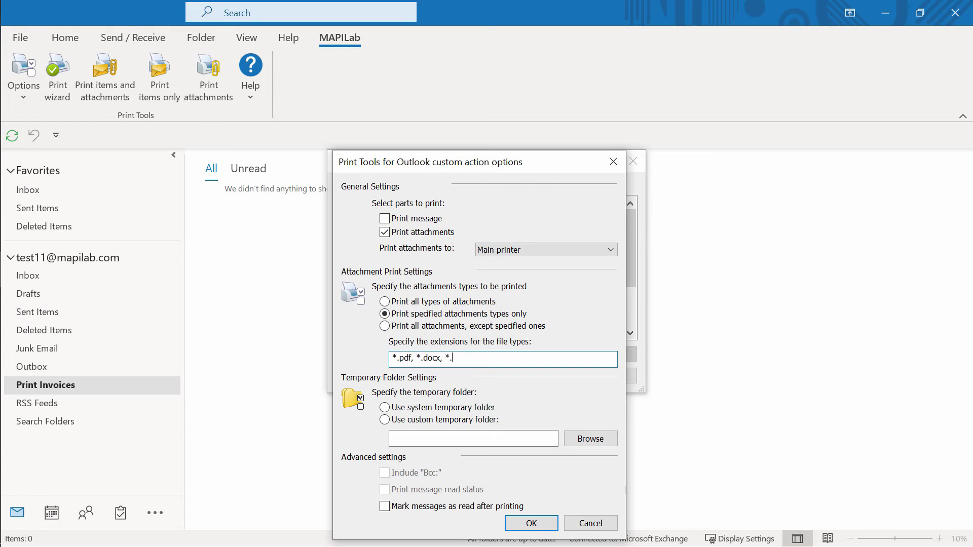
text(doc)
Confirm the print and watched-folder settings, then open the 'Invoice for printing' Inbox email.
click(513, 527)
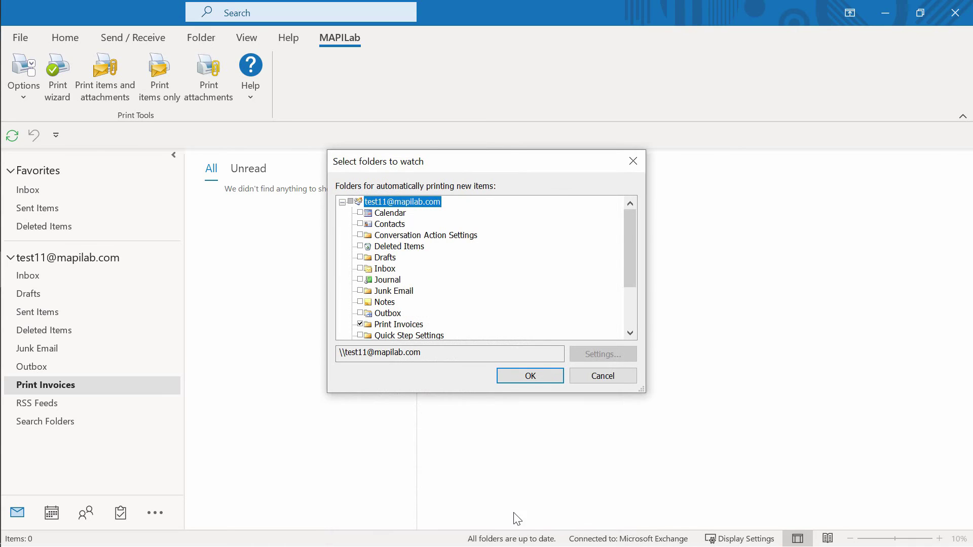
click(540, 376)
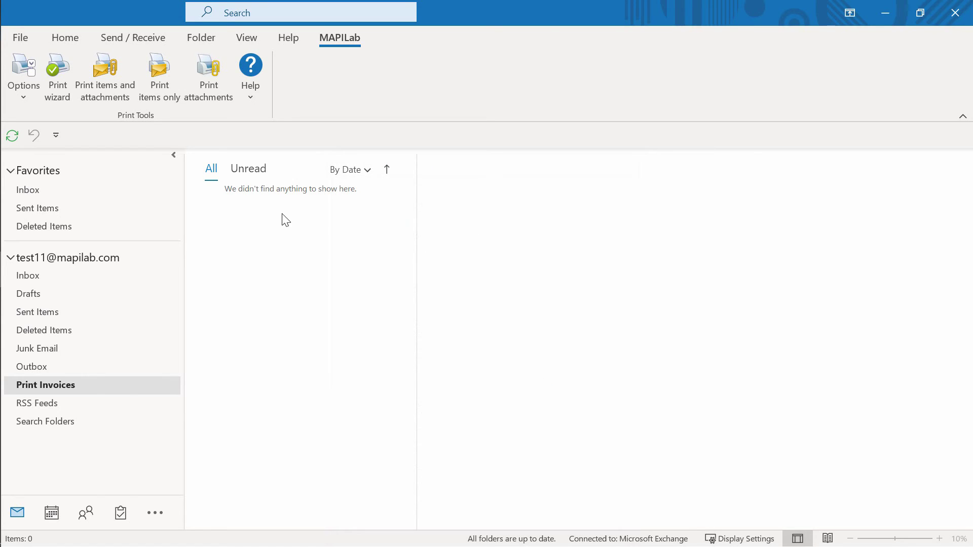
click(64, 38)
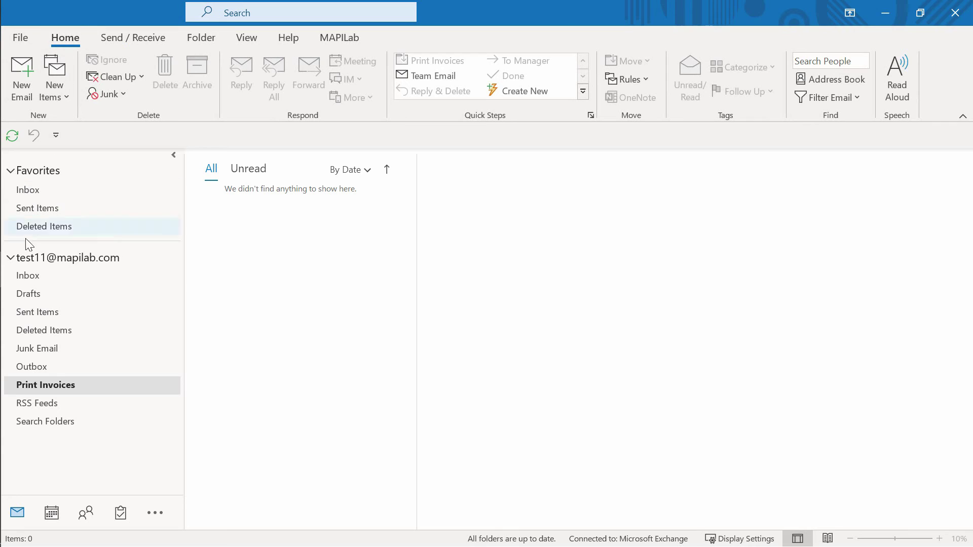
click(19, 276)
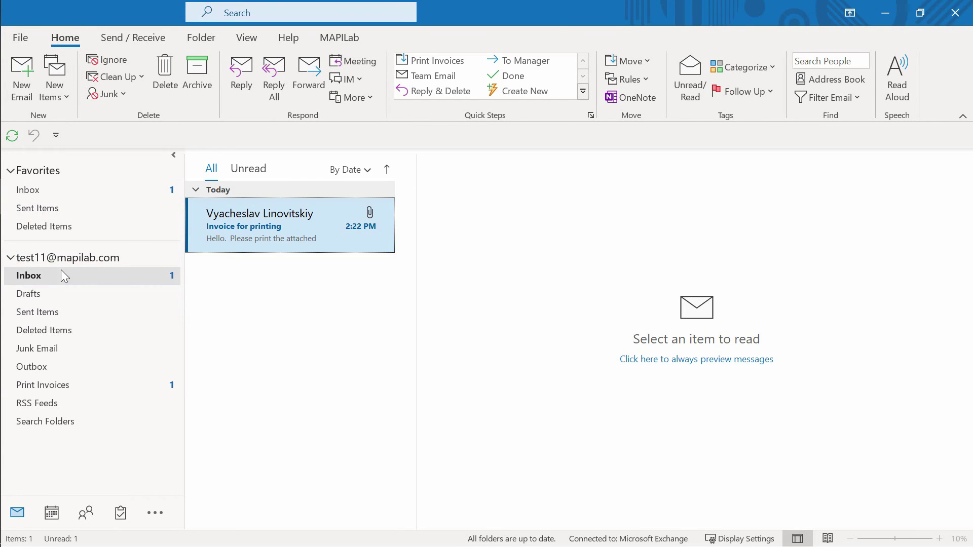
click(329, 231)
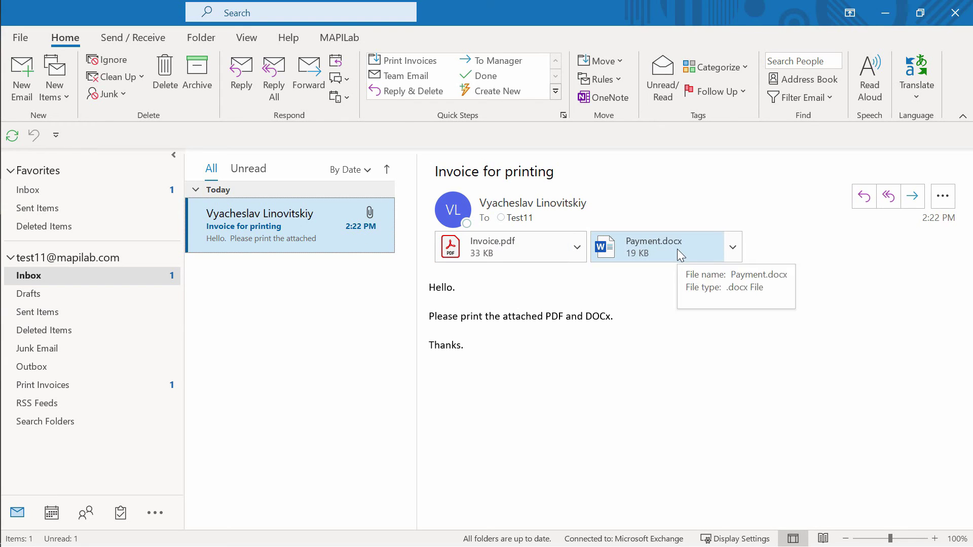
Check Print Invoices, then open Main printer's queue holding Payment.docx and Invoice.pdf.
click(89, 385)
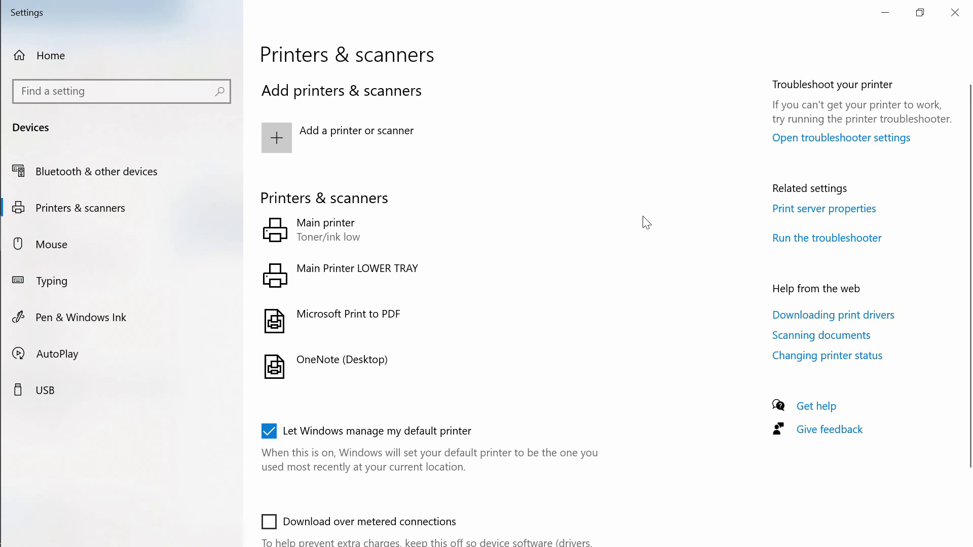
click(386, 231)
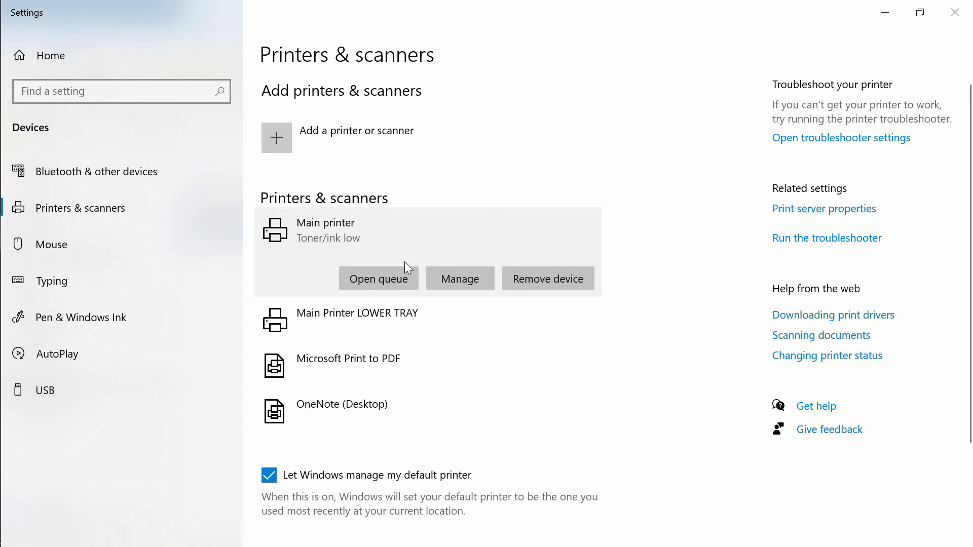
click(415, 278)
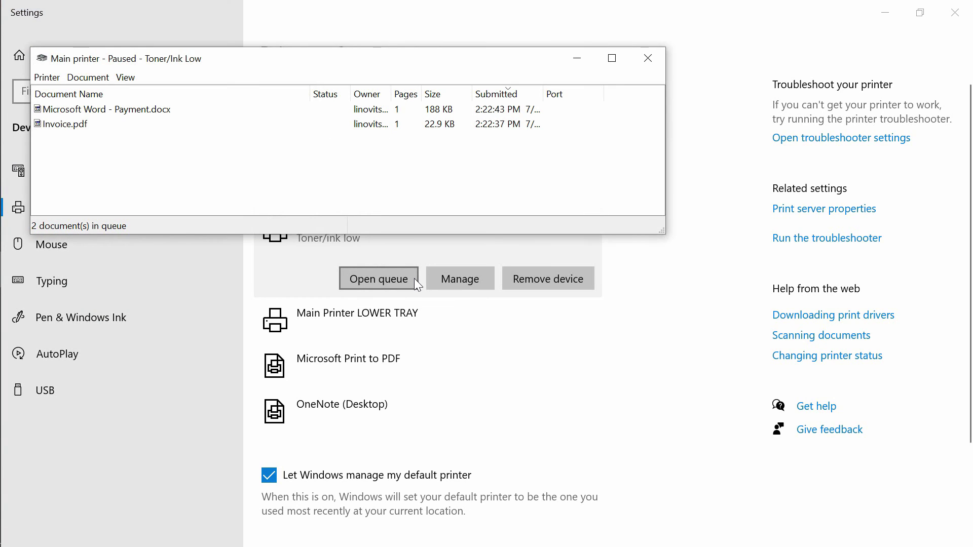